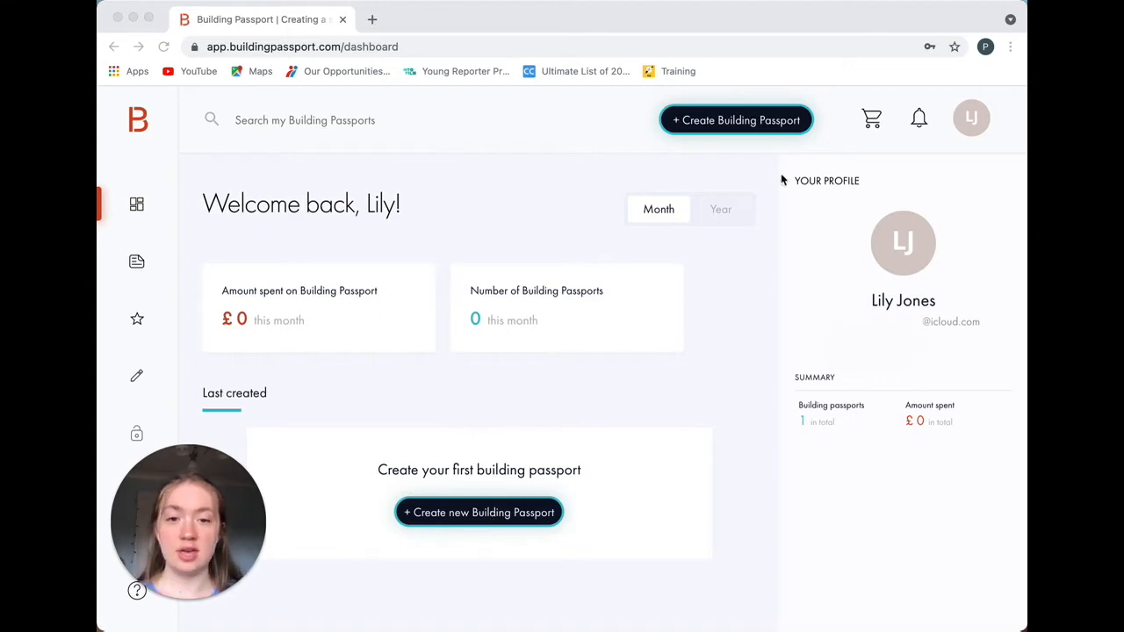
Start a new building passport and enter its building name and UPRN.
click(778, 125)
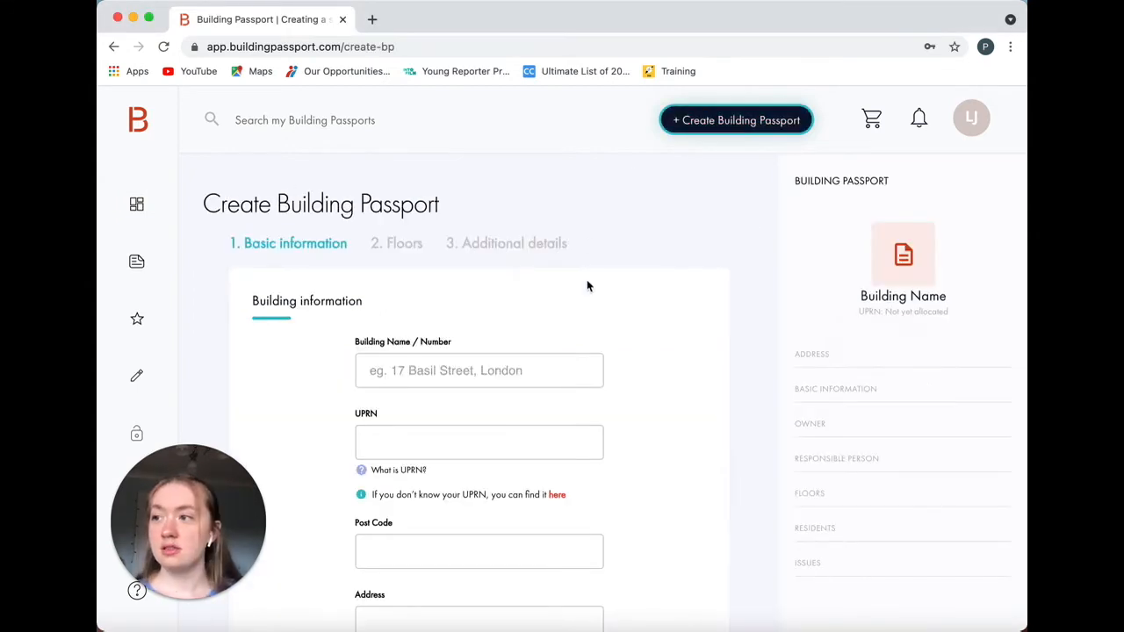
scroll(586, 279, down, 2)
scroll(587, 280, down, 2)
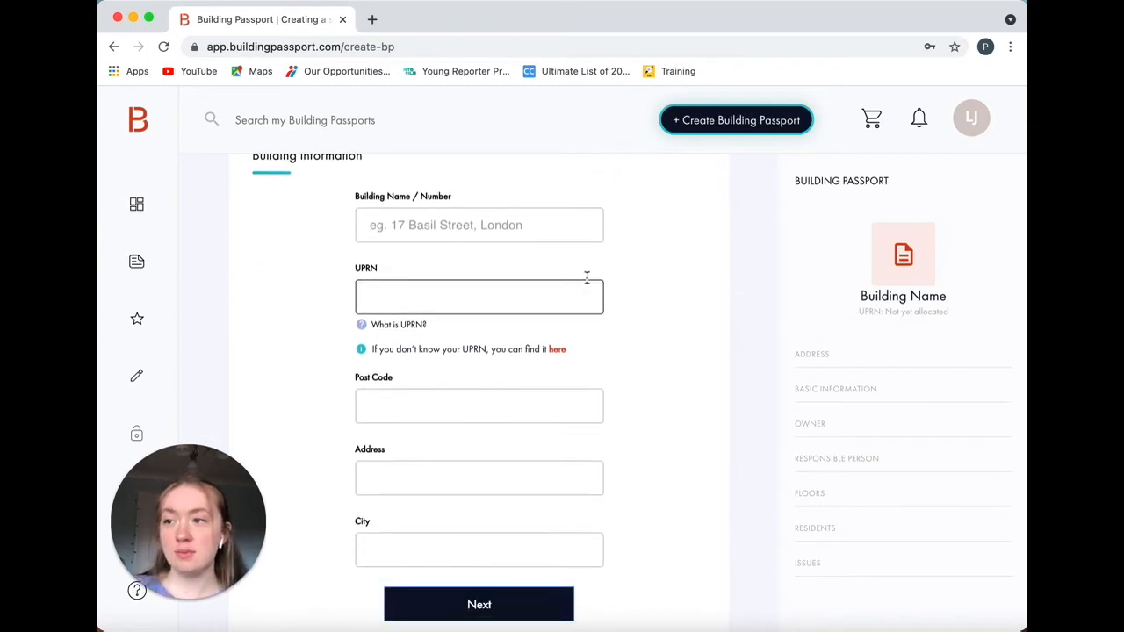
click(514, 219)
text(1 Example Street)
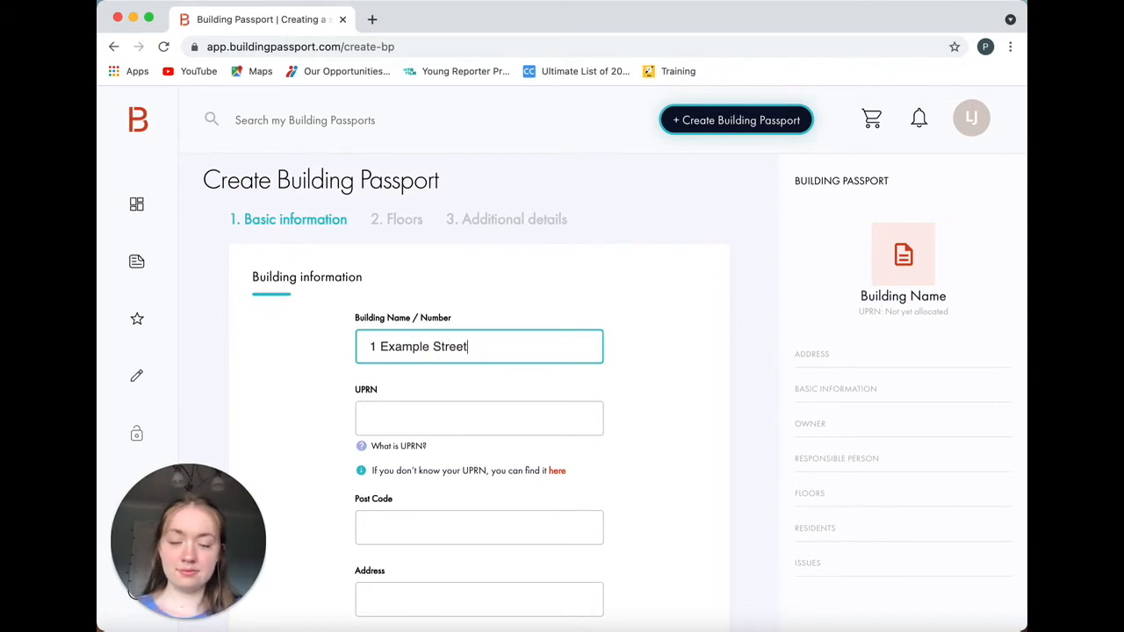
key(Tab)
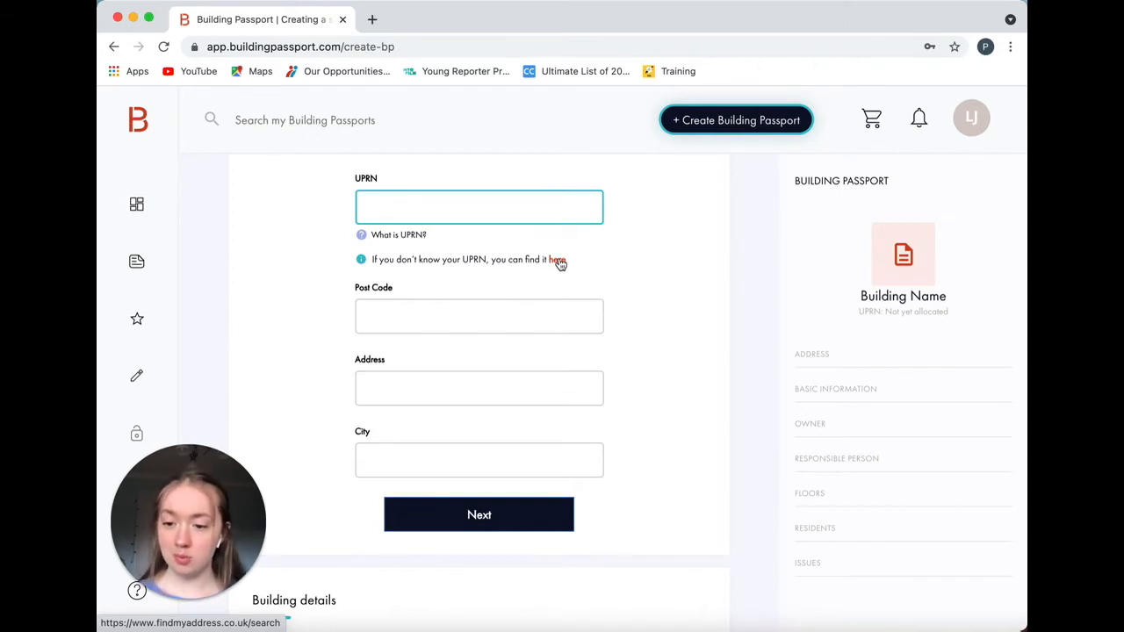
text(0101)
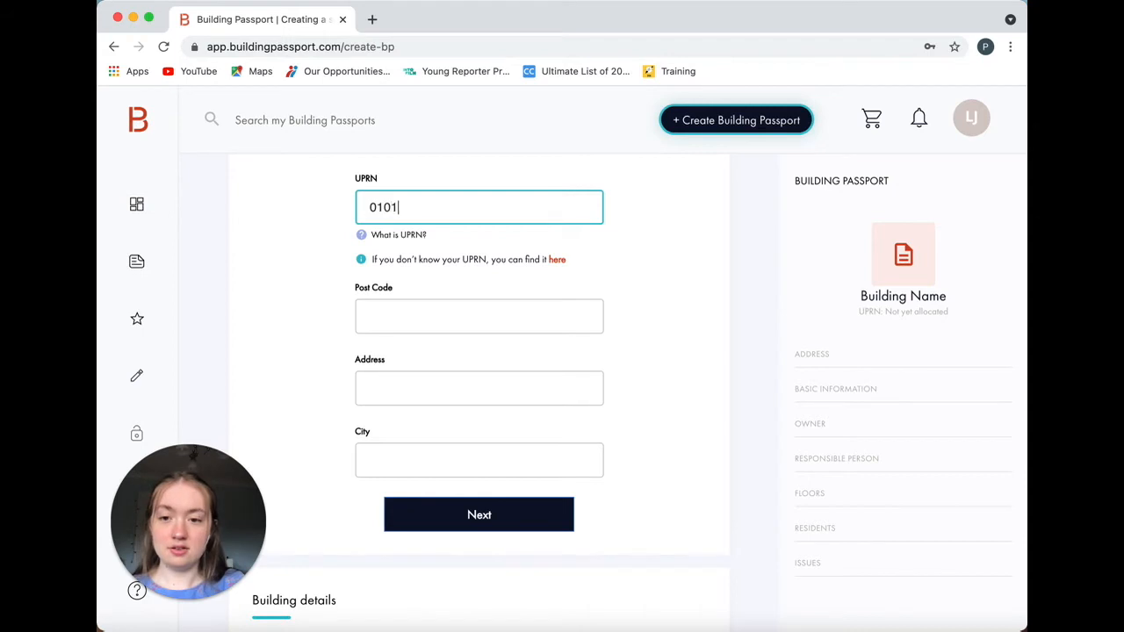
text(01010101010108)
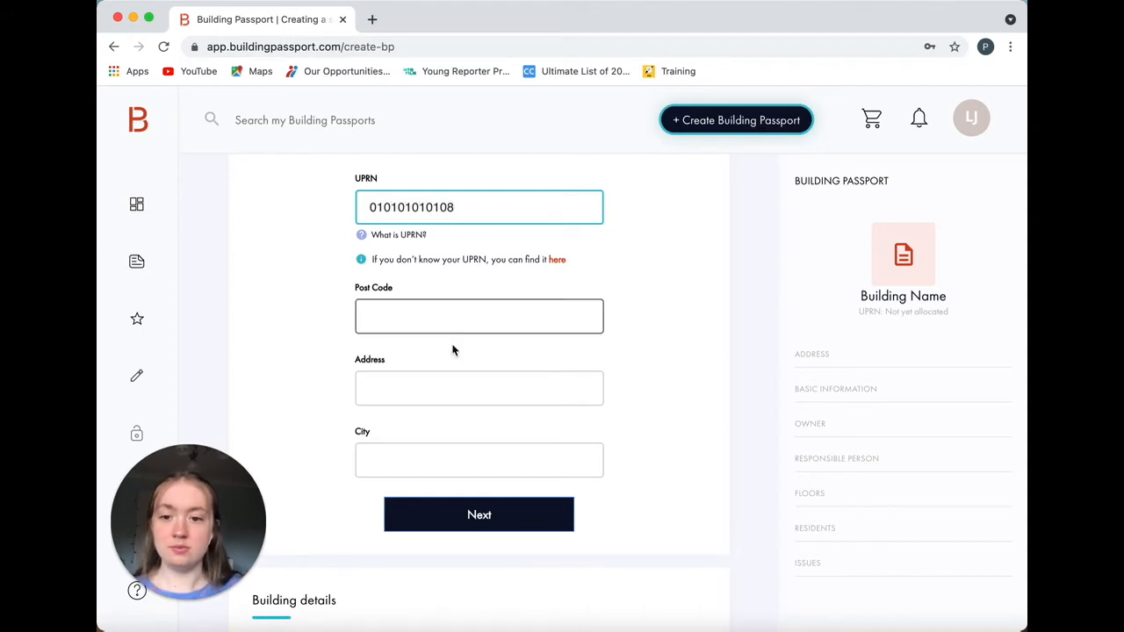
Enter the building's post code, address and city, and submit the building information.
scroll(457, 317, down, 2)
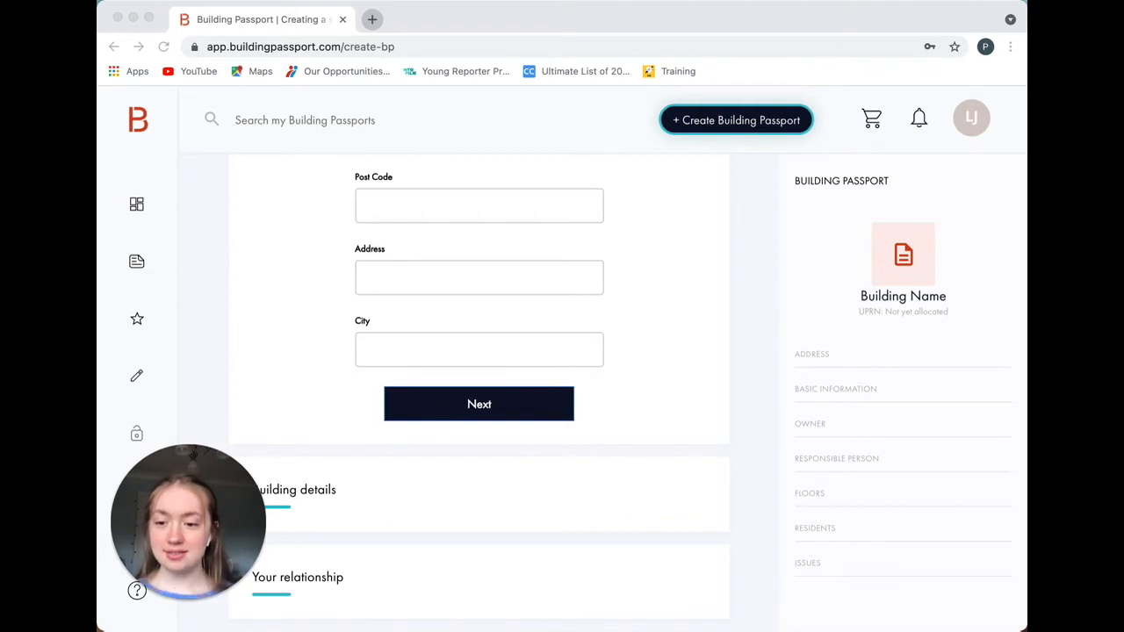
click(374, 206)
text(TN000AB)
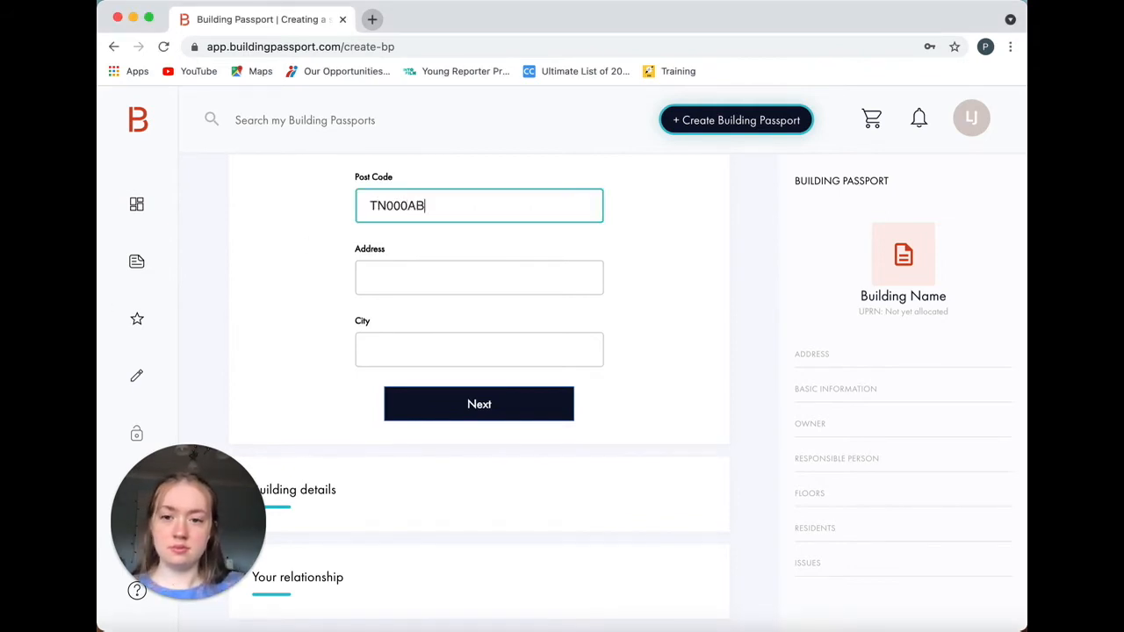
key(Tab)
text(1 Example Street)
click(424, 343)
text(London)
key(Return)
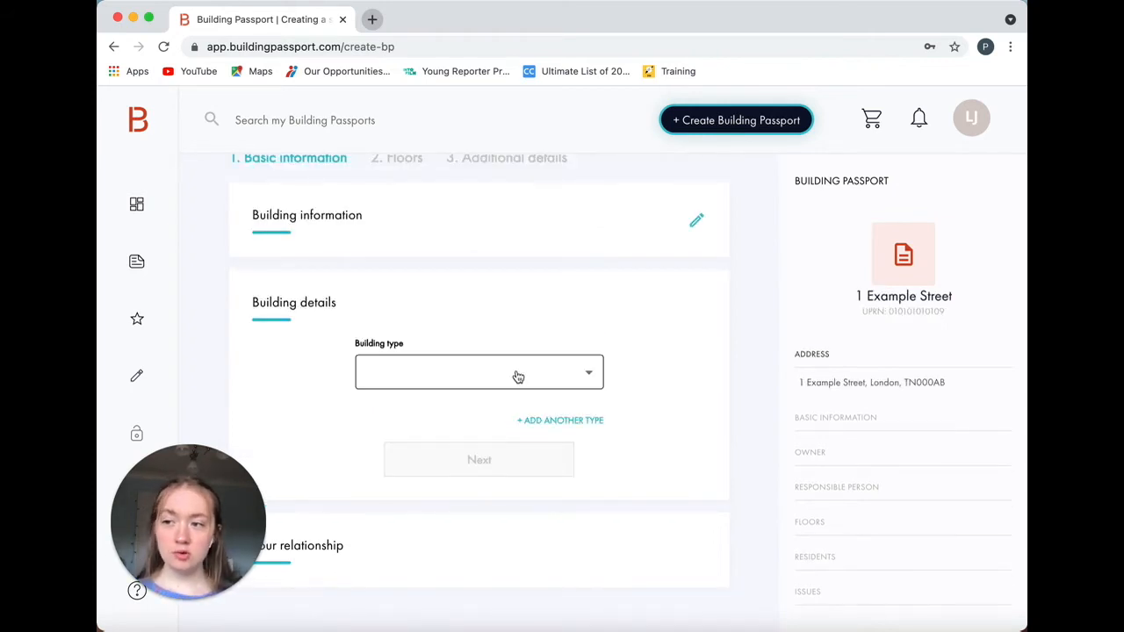
Set the building type to "Residential - dwelling - sole unit", described as "Detached two storey house. Brick construction with wooden cladding.", and continue.
click(519, 377)
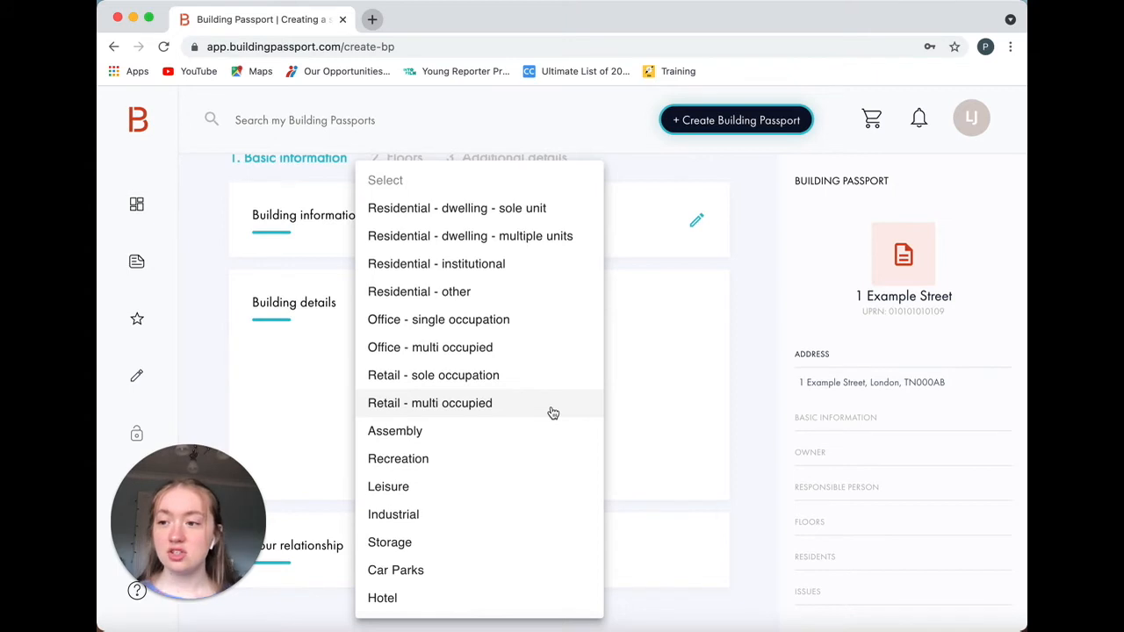
click(515, 208)
click(542, 306)
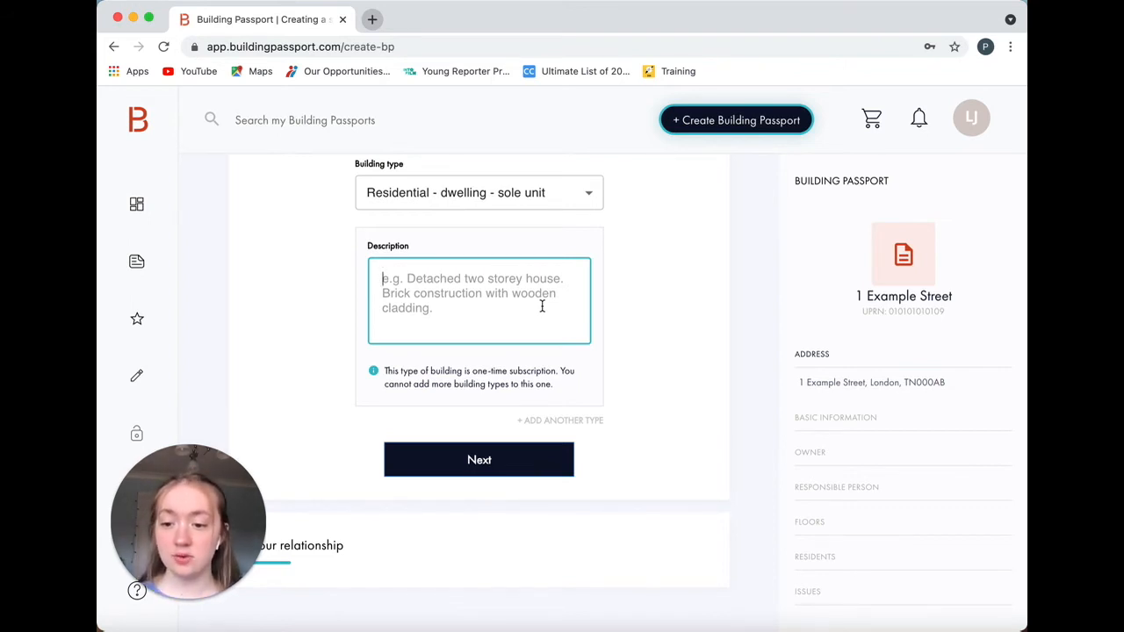
text(Detach)
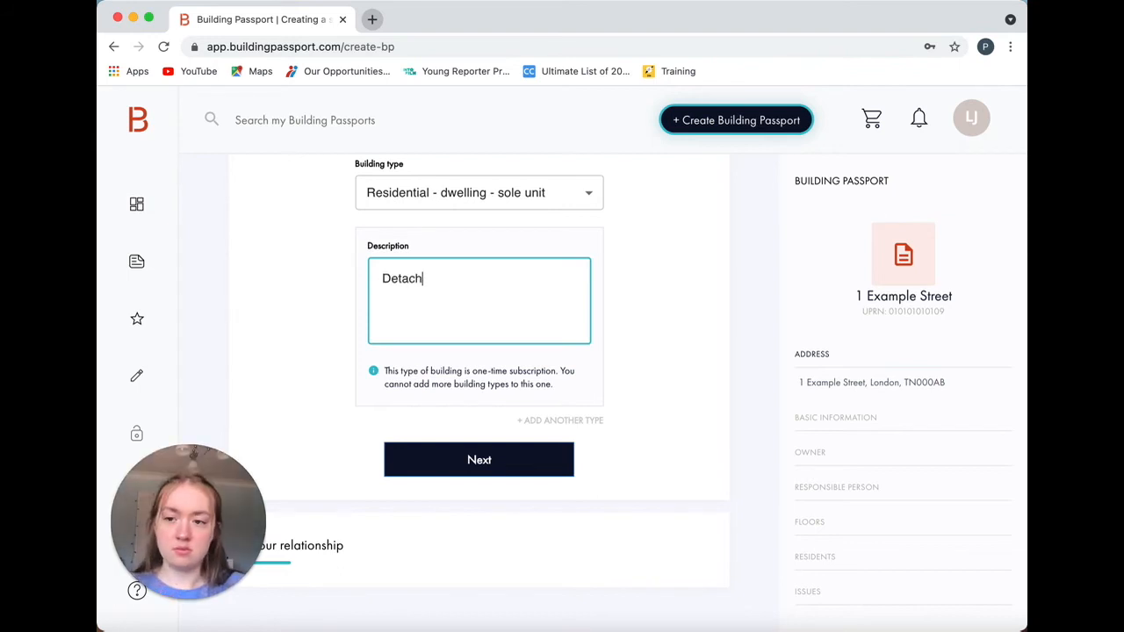
text(ed two storey house. Brick construction with wooden cladding.)
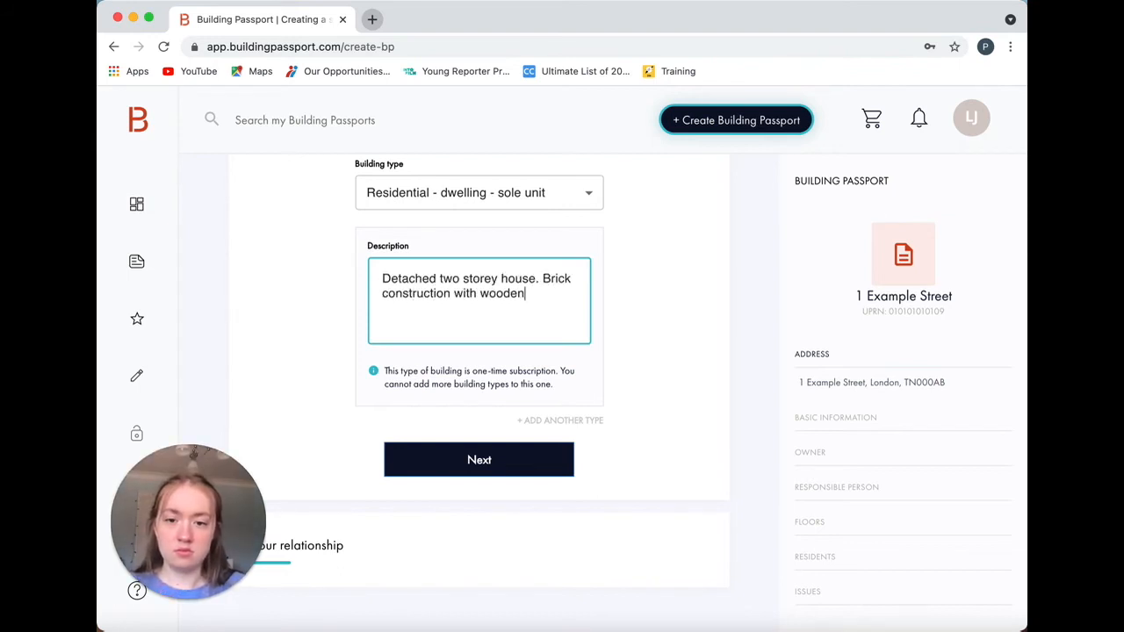
click(640, 432)
key(Return)
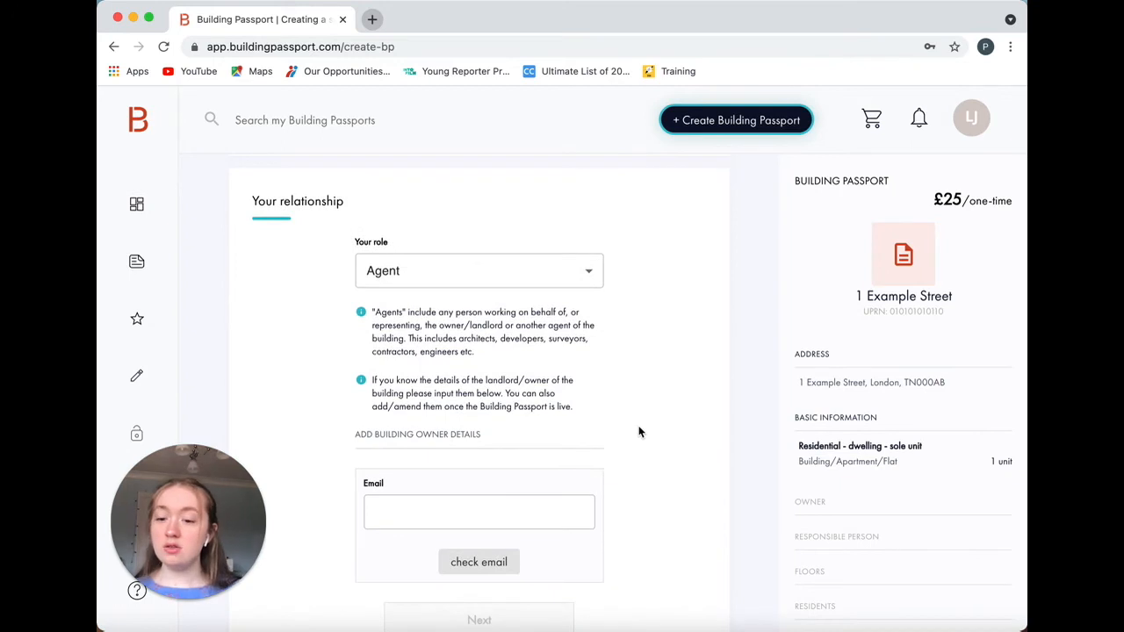
Keep Agent as the role and skip the relationship section without entering the building owner's email.
click(589, 273)
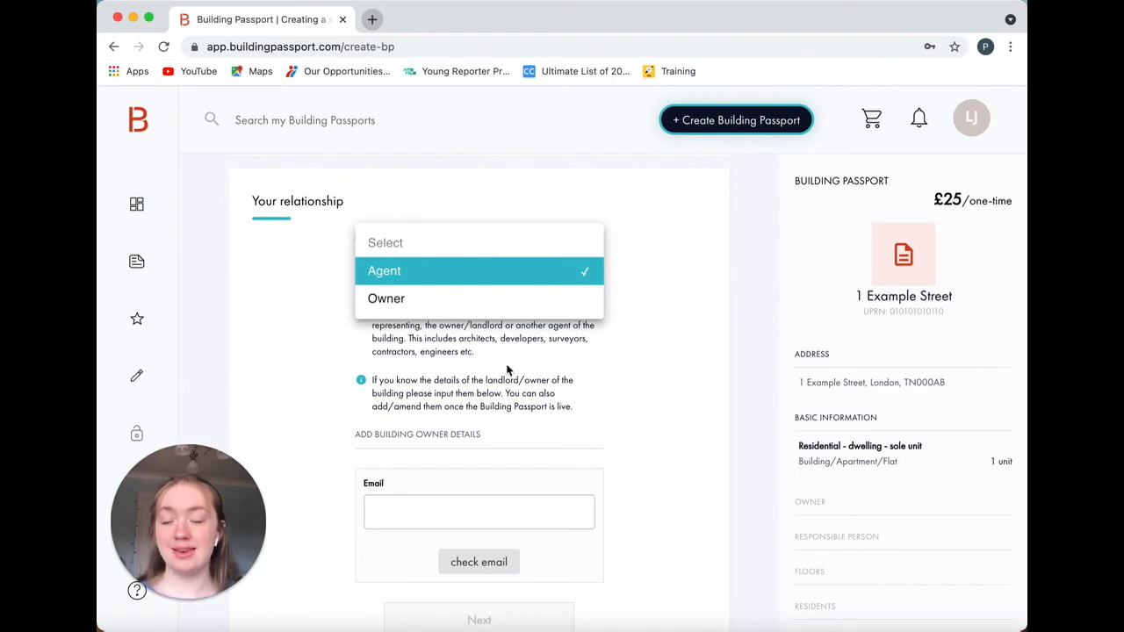
click(479, 272)
scroll(562, 407, down, 2)
click(444, 415)
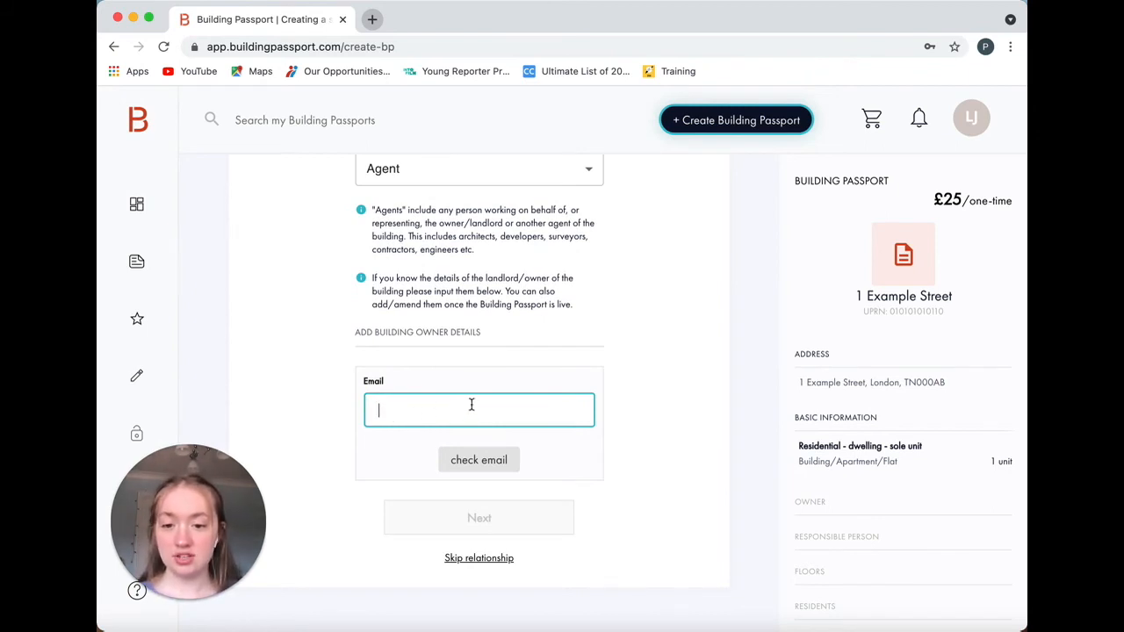
click(489, 562)
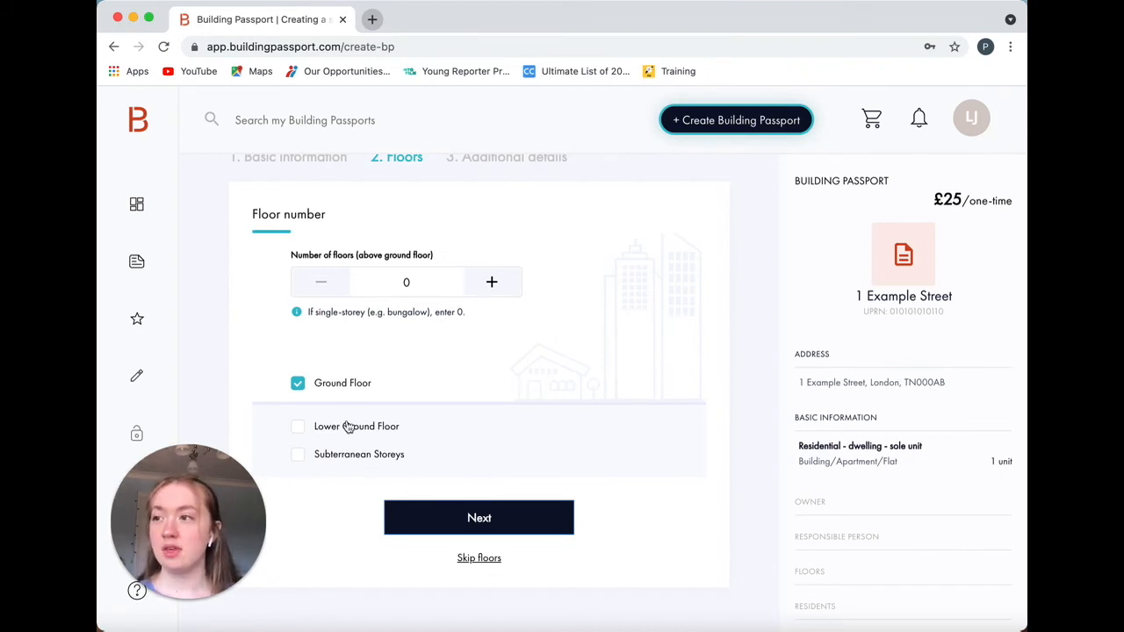
Set the number of floors above ground floor to 1 and continue to the additional details.
click(492, 282)
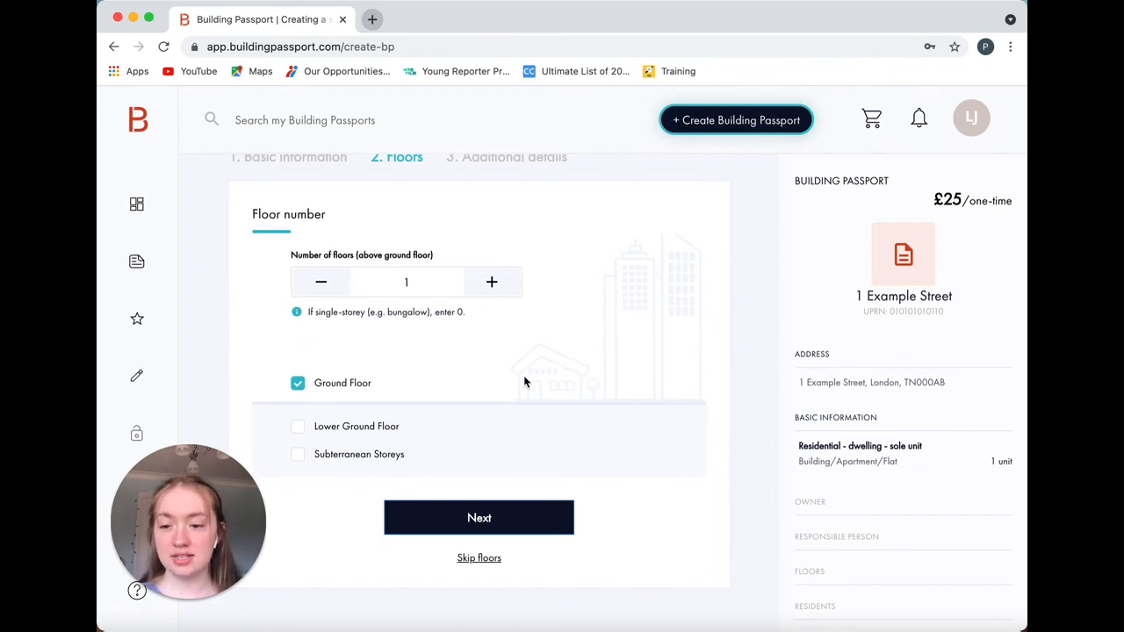
click(505, 525)
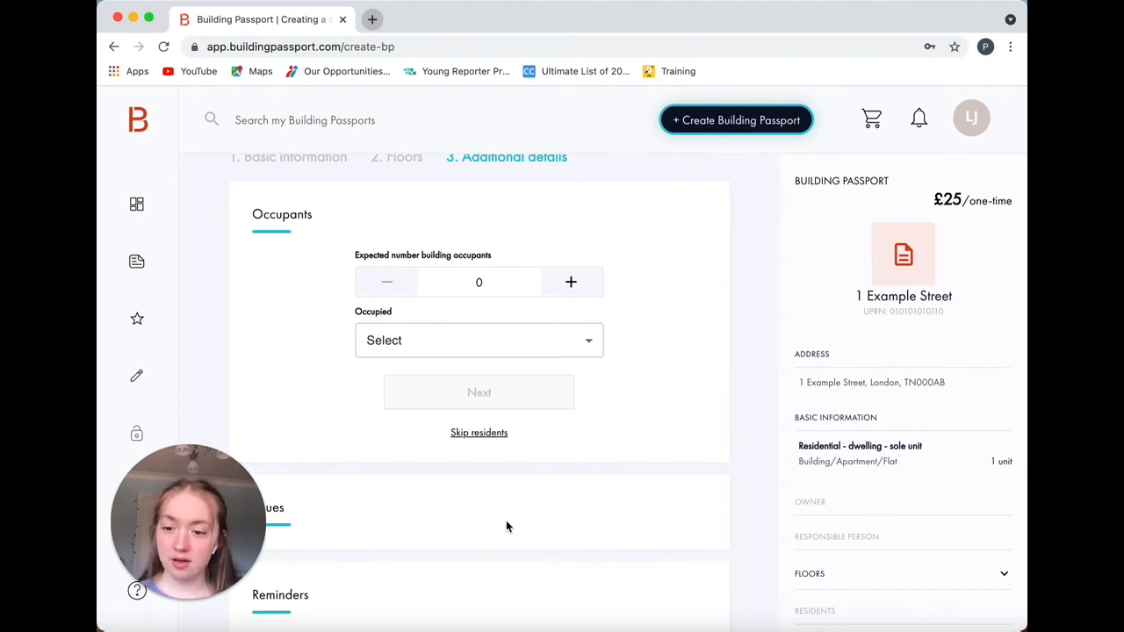
Set the expected number of building occupants to 4, mark the building as occupied, and continue to the issues.
click(571, 282)
click(571, 282)
click(571, 282)
click(571, 282)
click(573, 345)
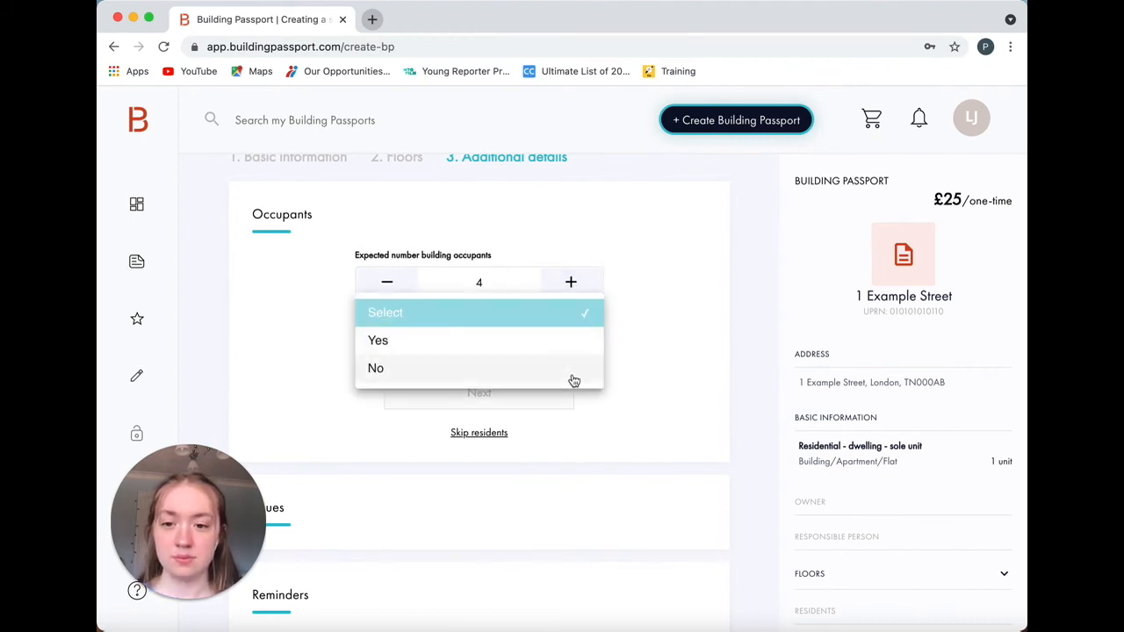
click(569, 341)
scroll(583, 427, down, 2)
click(562, 464)
click(493, 545)
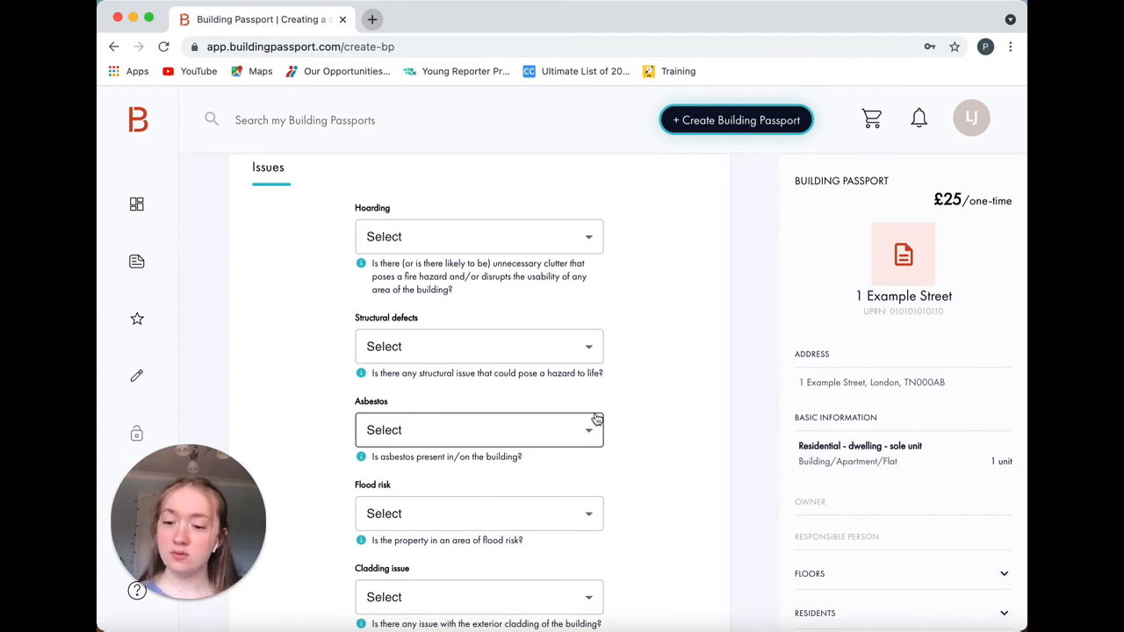
Answer the hoarding, structural defects, asbestos and flood risk questions in the Issues section.
click(479, 237)
click(479, 237)
click(545, 346)
click(553, 374)
click(522, 430)
click(522, 429)
click(513, 514)
click(513, 543)
Answer the cladding question and the one after it, and complete the Issues section.
scroll(492, 352, down, 4)
click(484, 270)
click(484, 270)
click(478, 353)
click(477, 381)
click(487, 444)
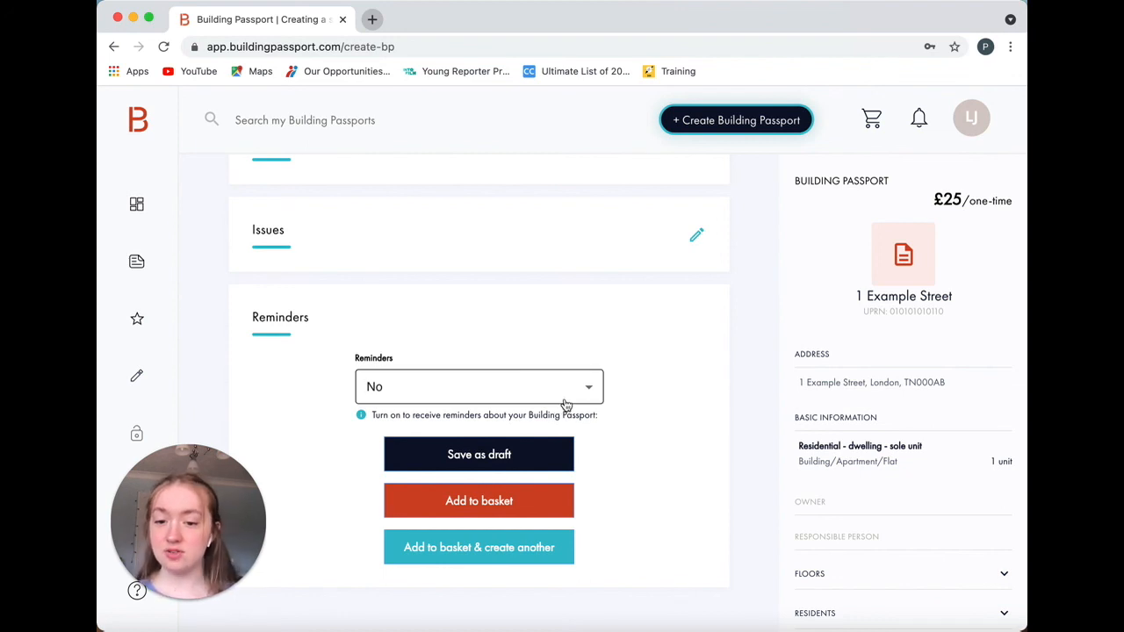
Choose the reminders setting and save the building passport as a draft.
click(590, 387)
click(569, 415)
click(439, 502)
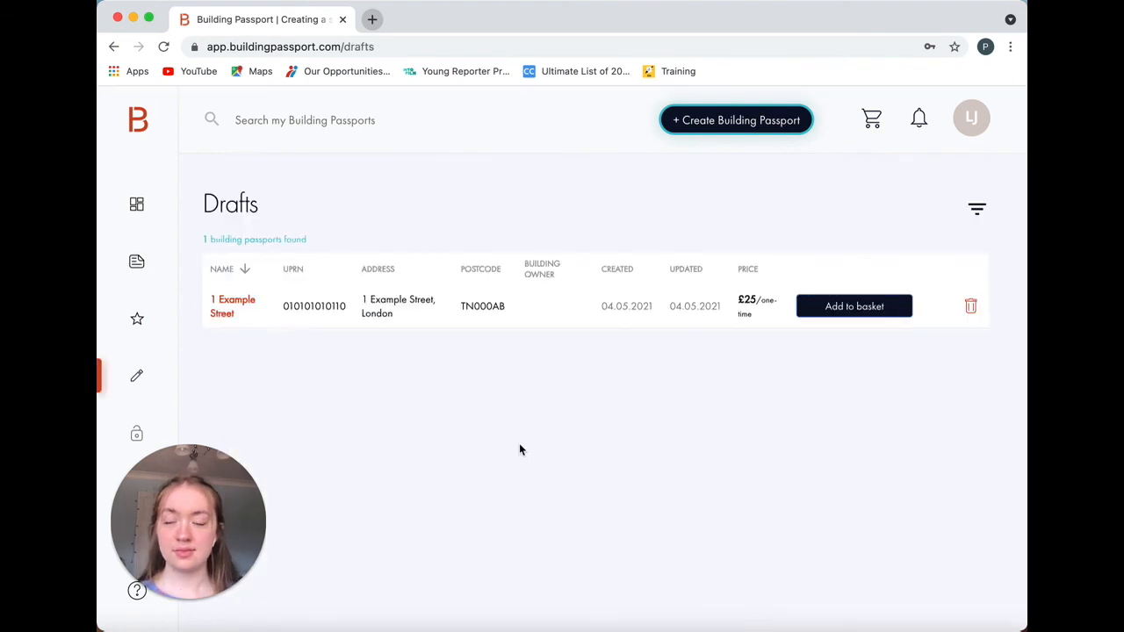